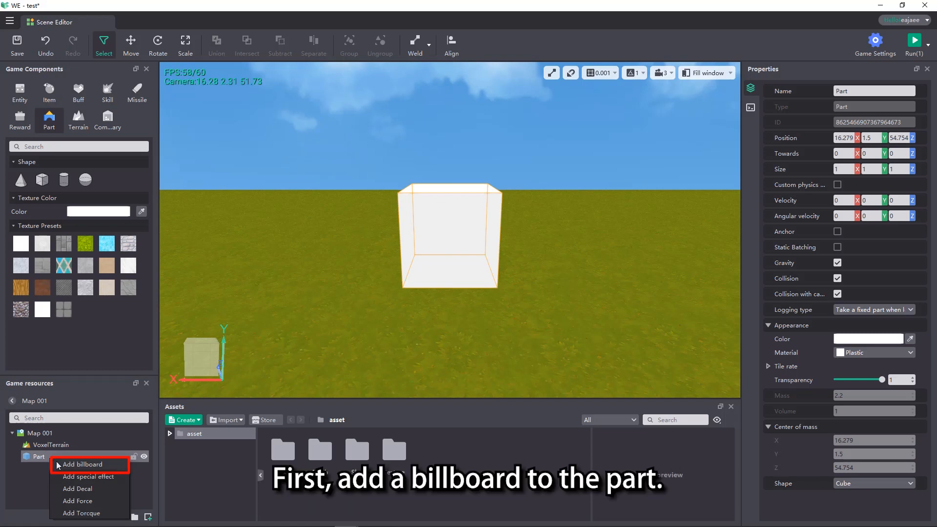
Add a billboard to the part and create a new UI file named "ui" in the assets.
left_click(58, 466)
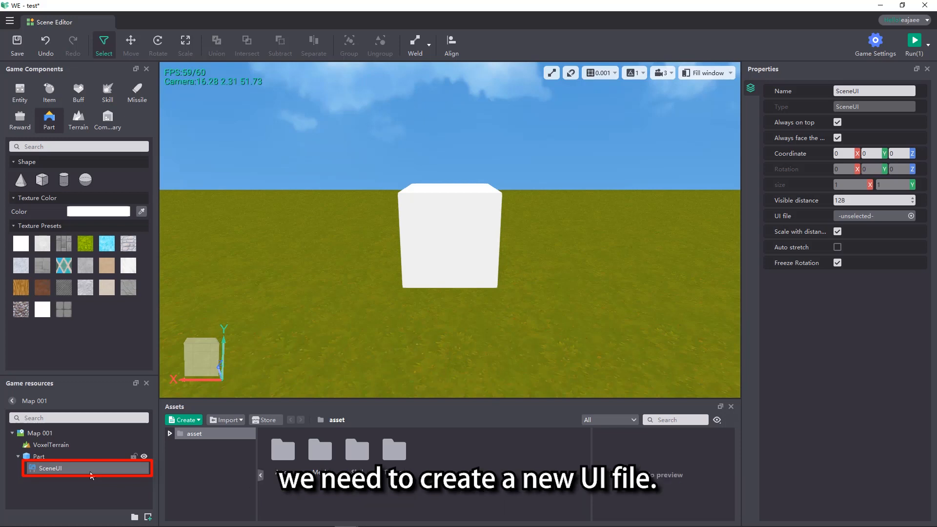
left_click(190, 420)
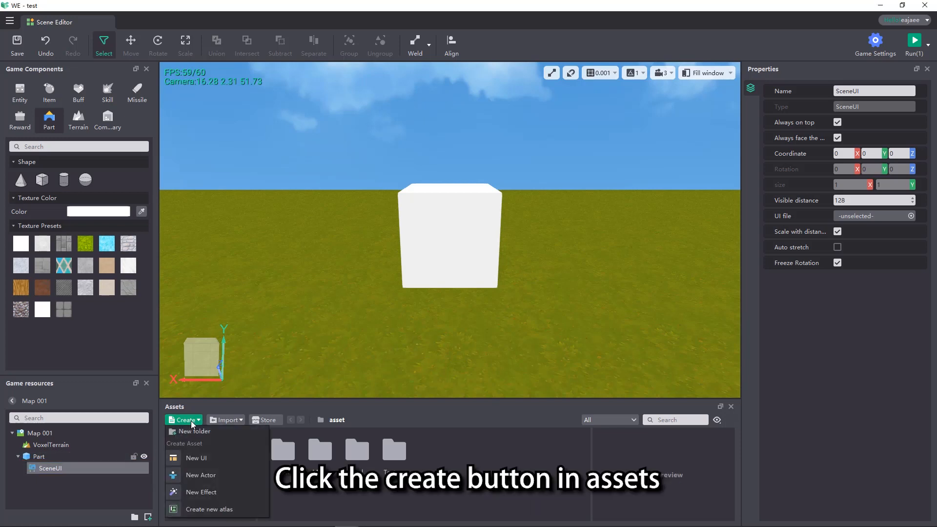
left_click(222, 458)
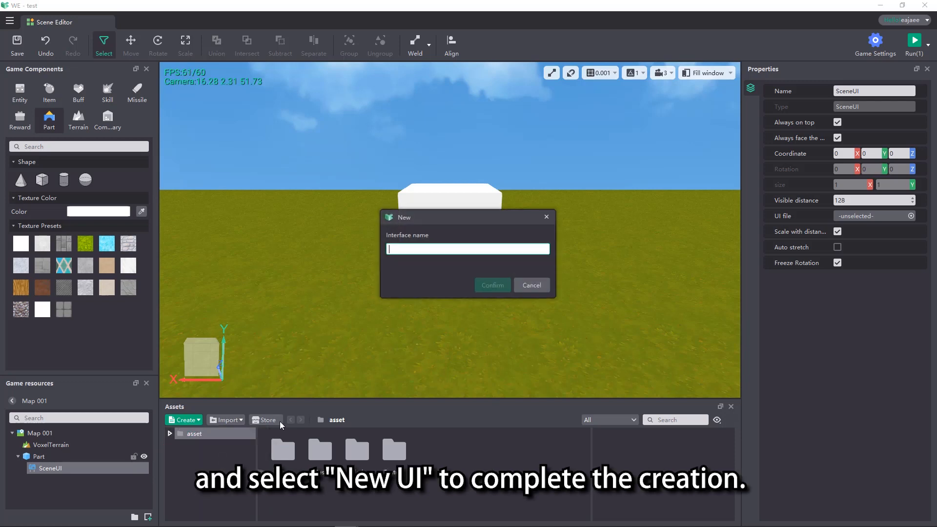
type("ui")
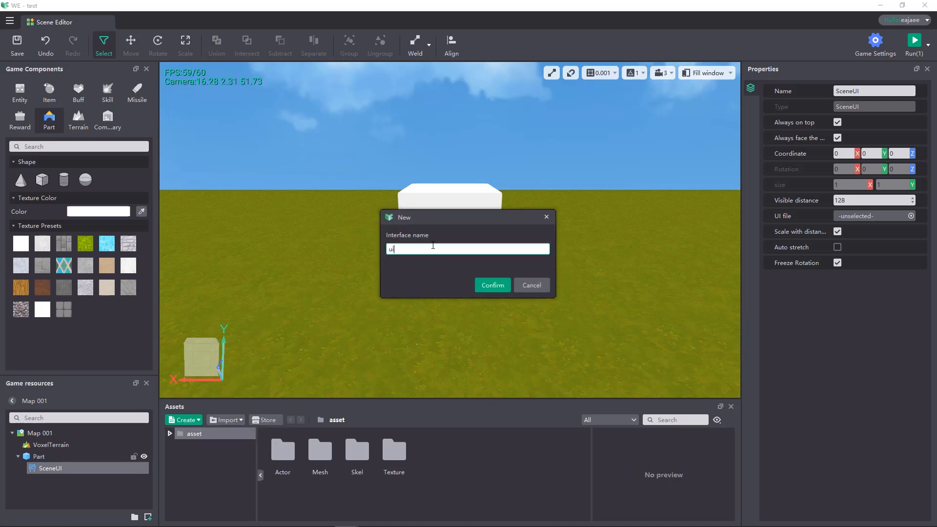
left_click(487, 288)
Open ui.layout, add a text widget reading "stone" with size 49, and reposition the text and its root window over the scene.
double_click(435, 441)
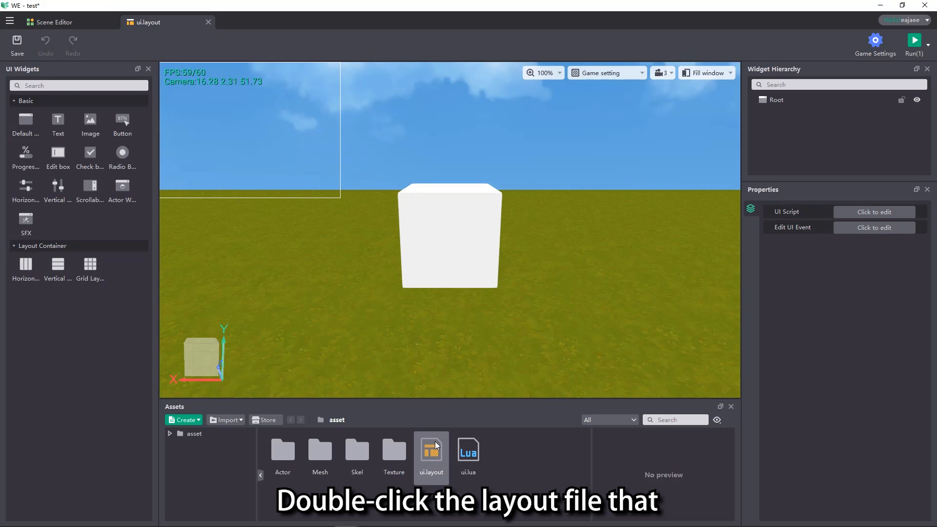
left_click_drag(58, 124, 811, 101)
left_click(863, 333)
type("s")
left_click(855, 361)
type("49")
key("Return")
left_click(860, 402)
left_click(860, 436)
left_click_drag(230, 113, 268, 122)
left_click_drag(301, 190, 509, 215)
Add an image widget using the "tip" exclamation mark image and place it below the stone text.
left_click_drag(91, 125, 834, 100)
scroll(870, 347, "down", 5)
left_click(842, 371)
left_click(406, 113)
left_click(420, 144)
left_click(645, 326)
left_click_drag(404, 127, 445, 218)
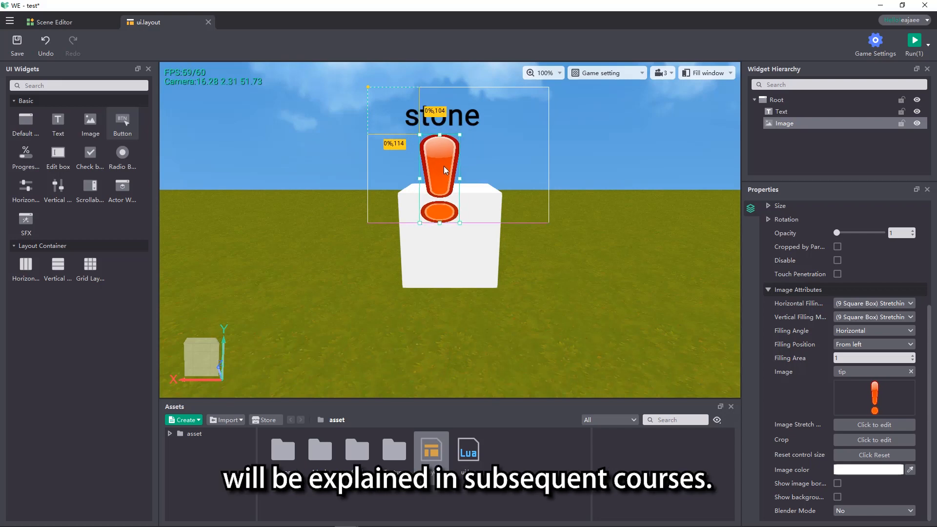
Move the layout's root window up slightly and save the layout.
left_click(447, 110)
left_click_drag(537, 165, 533, 145)
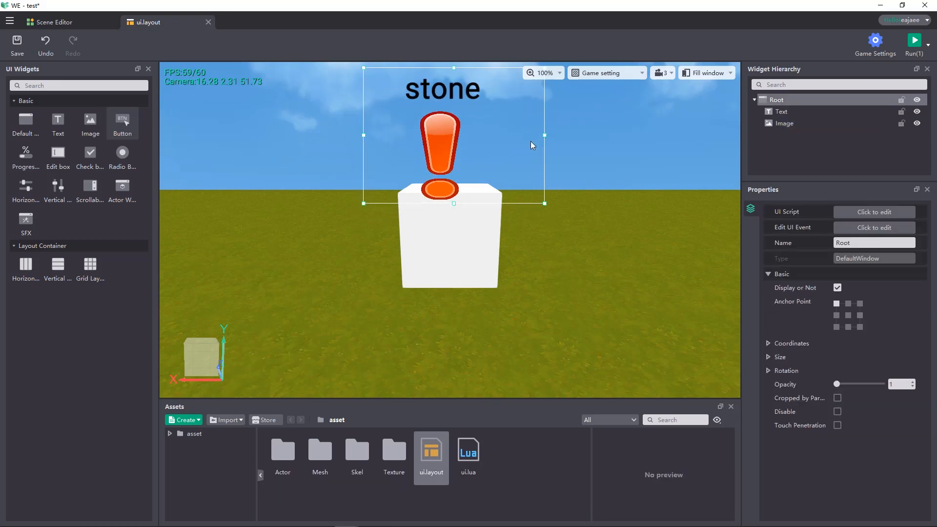
key("ctrl+s")
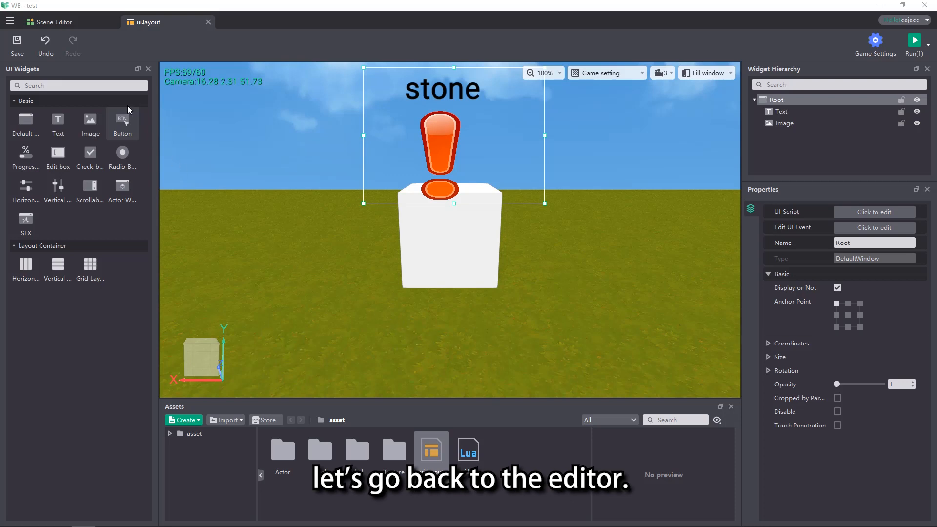
Return to the scene and assign ui.layout as the UI file of the part's SceneUI billboard.
left_click(84, 24)
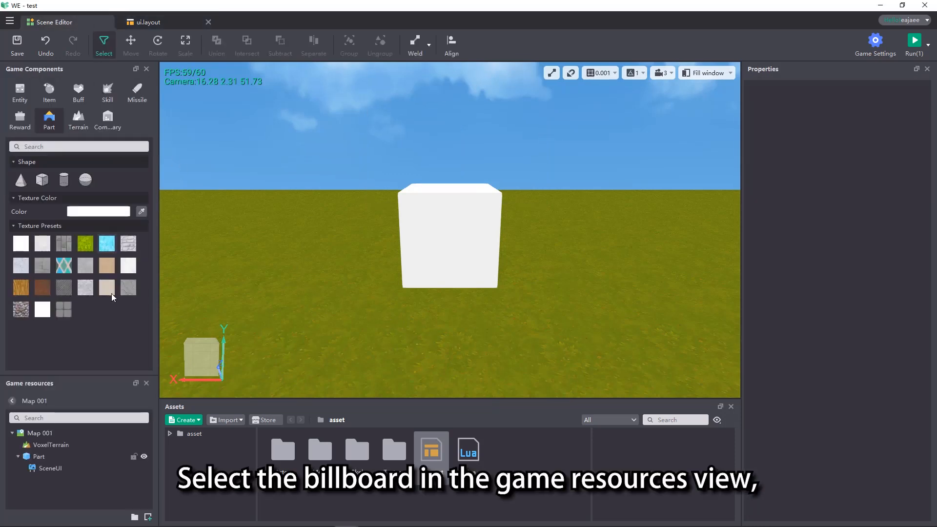
left_click(122, 466)
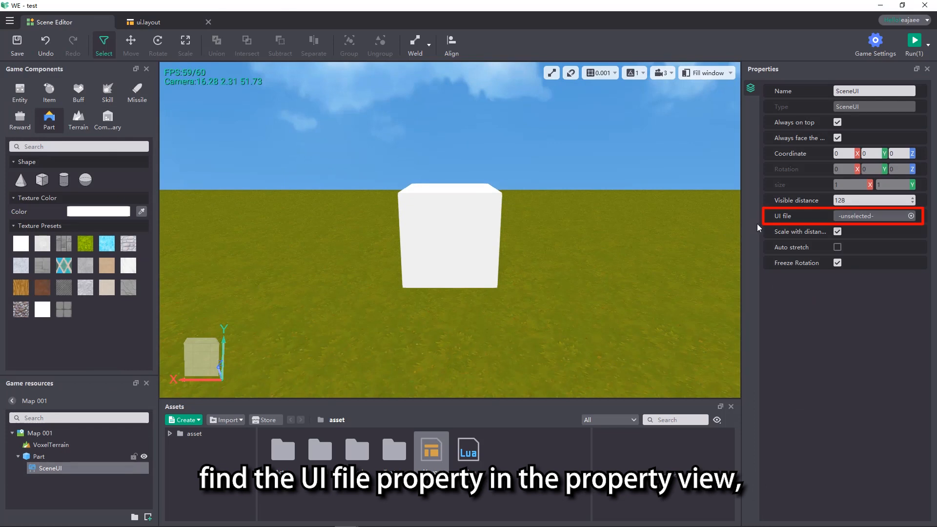
left_click(859, 219)
left_click(496, 146)
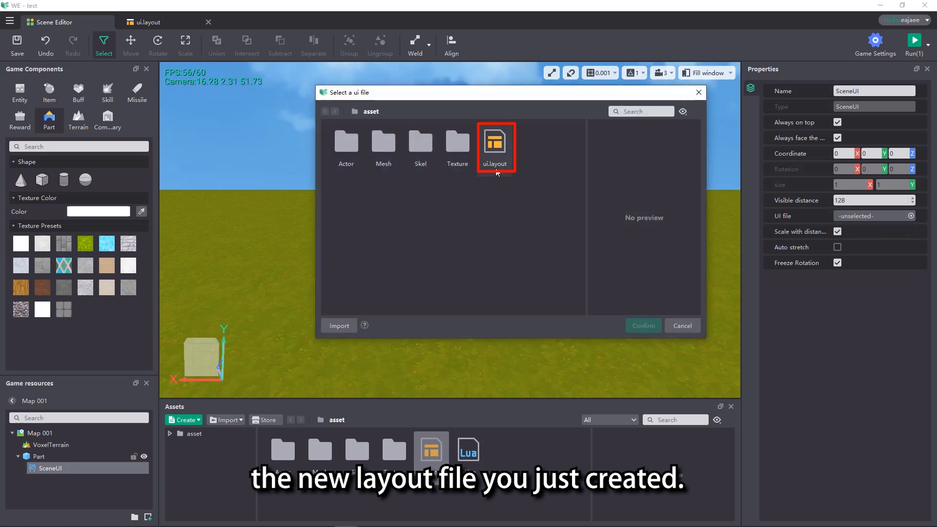
double_click(496, 146)
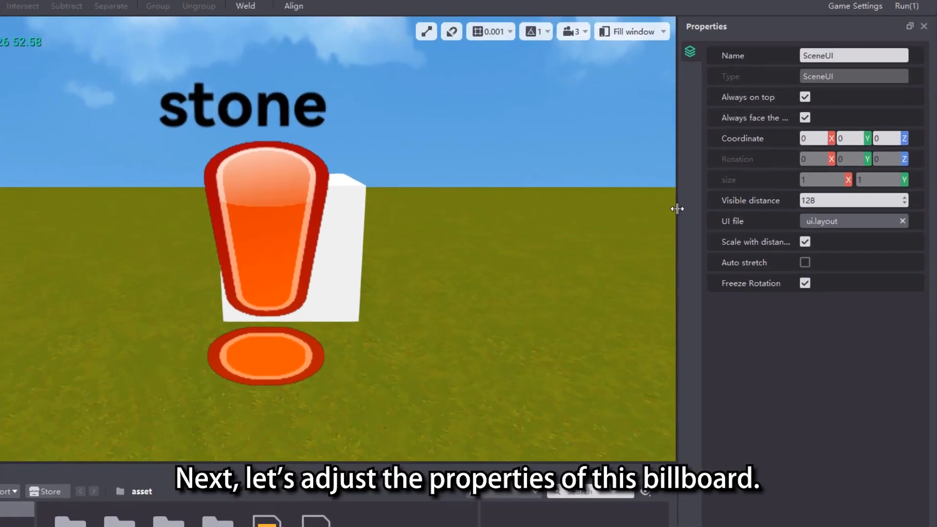
Widen the property display and try the billboard's Auto stretch option, switching it on and off again.
left_click_drag(677, 209, 633, 209)
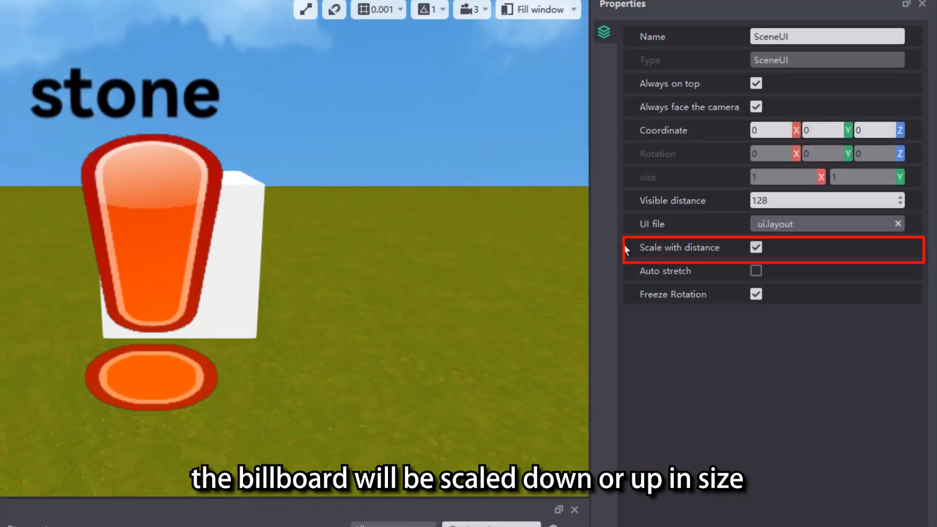
left_click(756, 272)
left_click(757, 276)
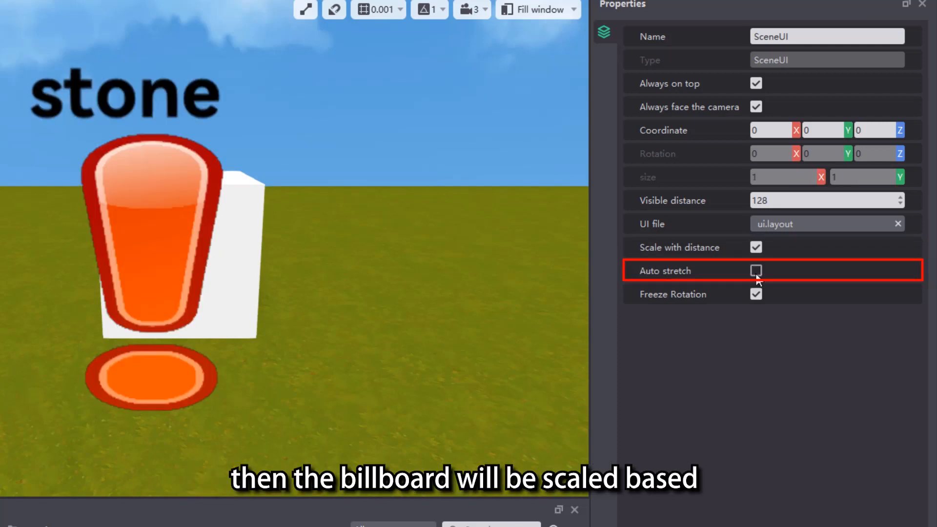
left_click(757, 276)
left_click(757, 277)
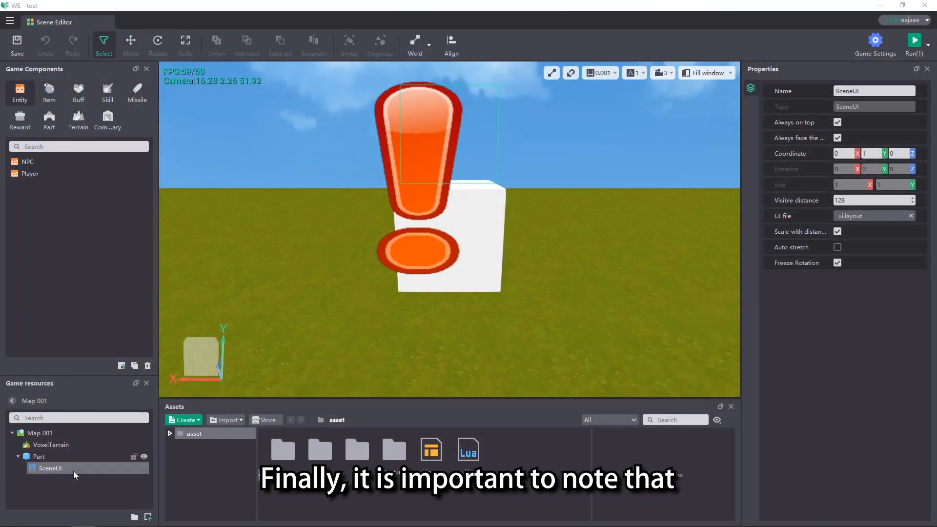
Change the part's color to blue #4580ff and adjust its transparency.
left_click(873, 341)
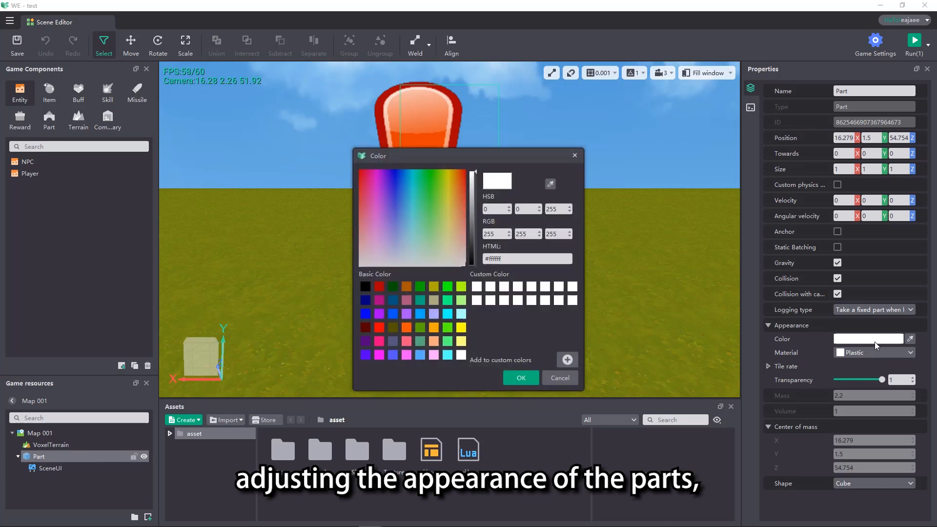
left_click(419, 191)
left_click_drag(540, 157, 762, 161)
left_click(621, 203)
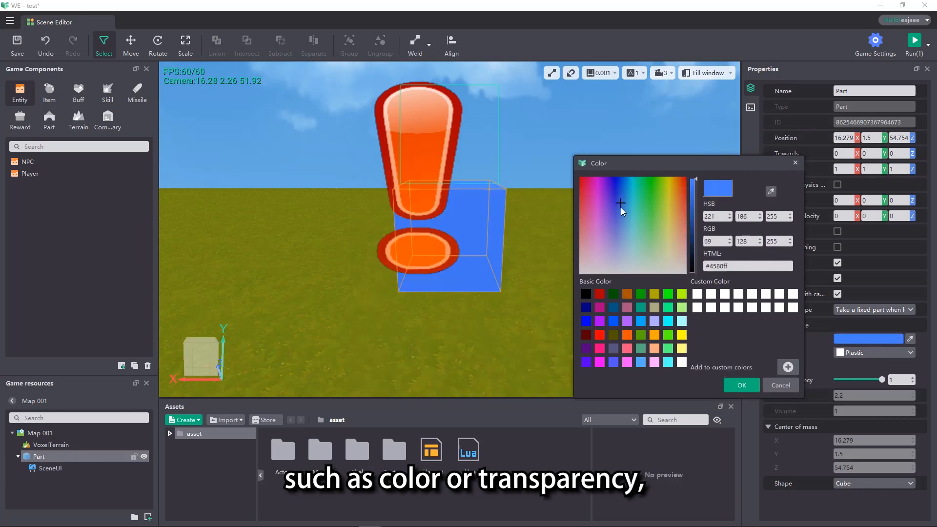
left_click(744, 384)
mouse_move(881, 380)
left_mouse_down()
mouse_move(849, 396)
mouse_move(881, 397)
left_mouse_up()
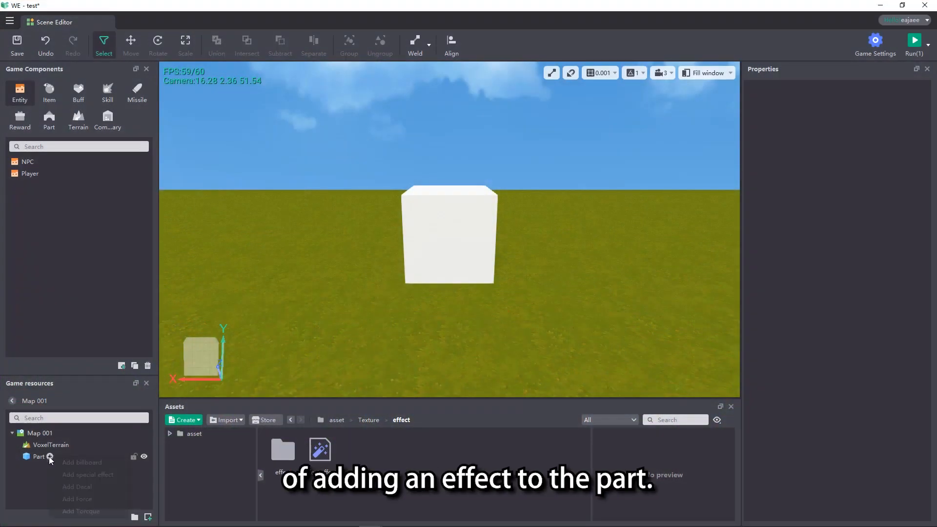
Add a special effect to the part and assign effect.effect to it.
right_click(49, 456)
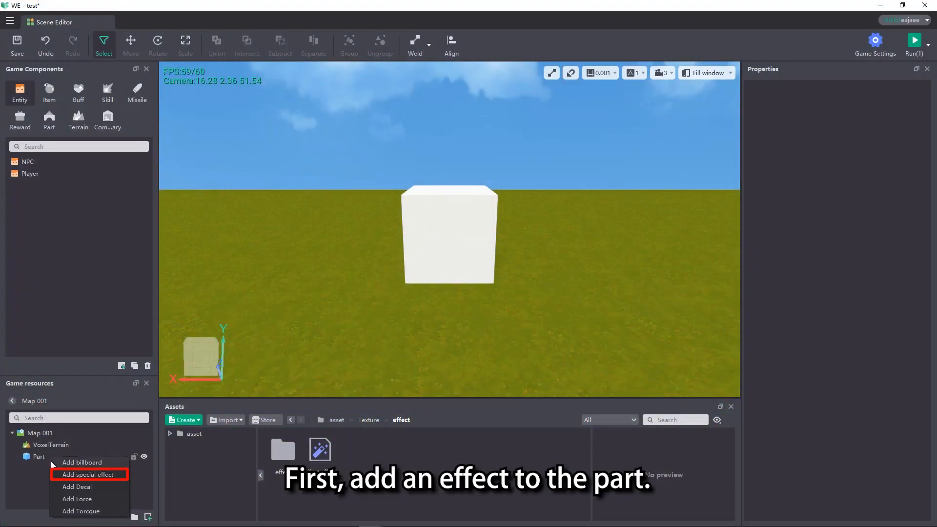
left_click(56, 476)
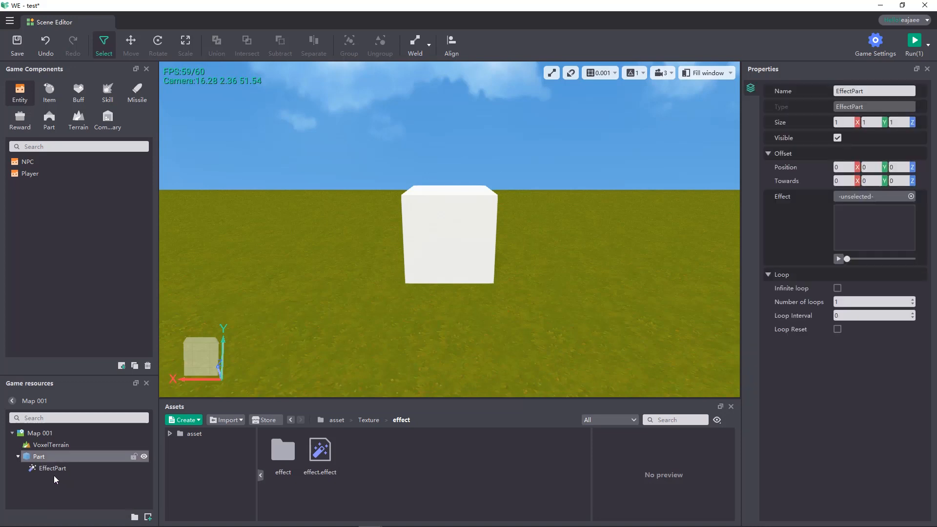
left_click(78, 468)
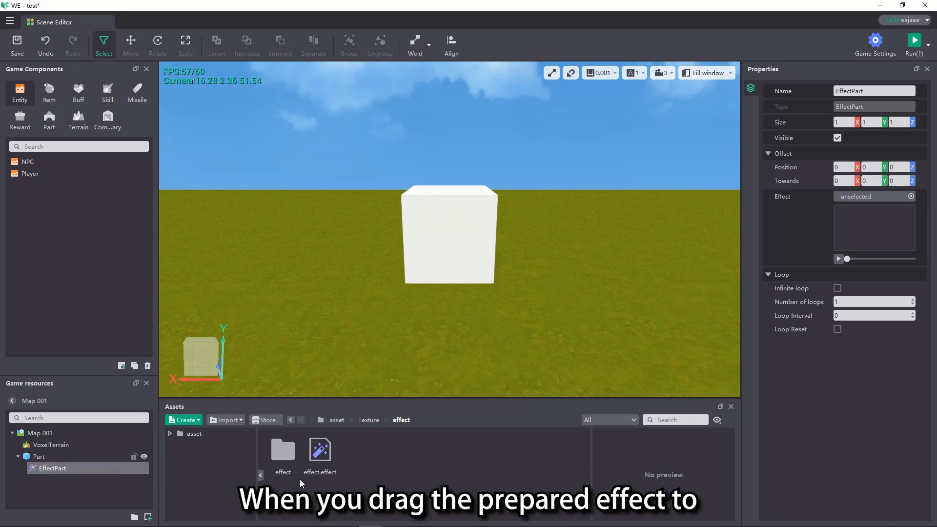
left_click_drag(316, 442, 851, 233)
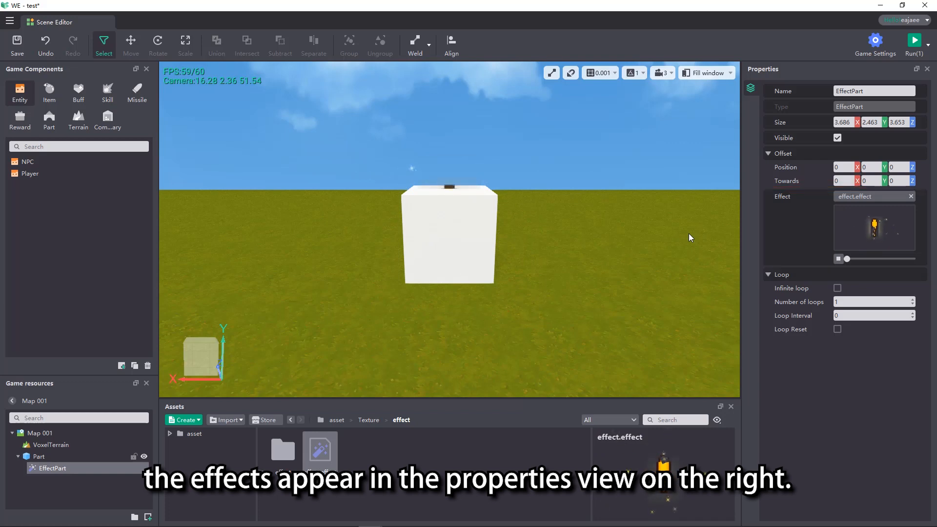
Set the effect's offset to 1 for position Y and 1 for towards Y.
left_click(872, 167)
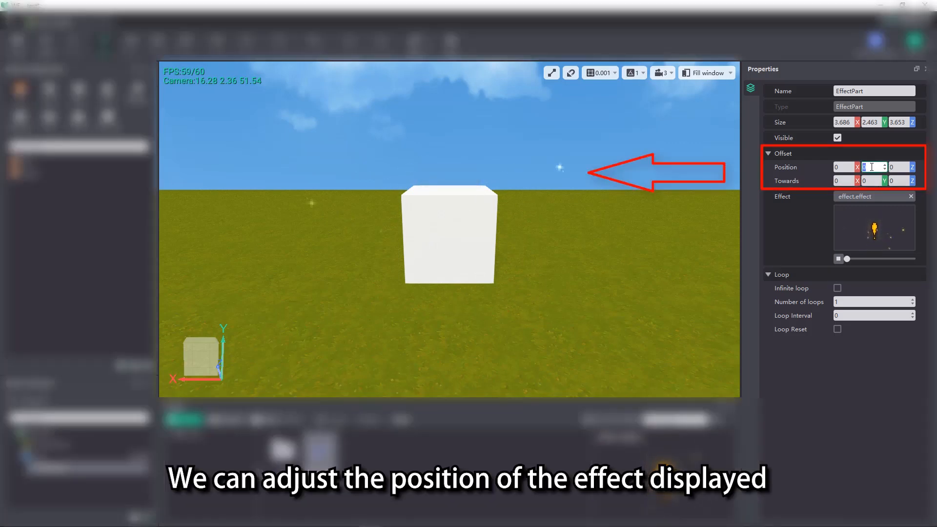
type("1")
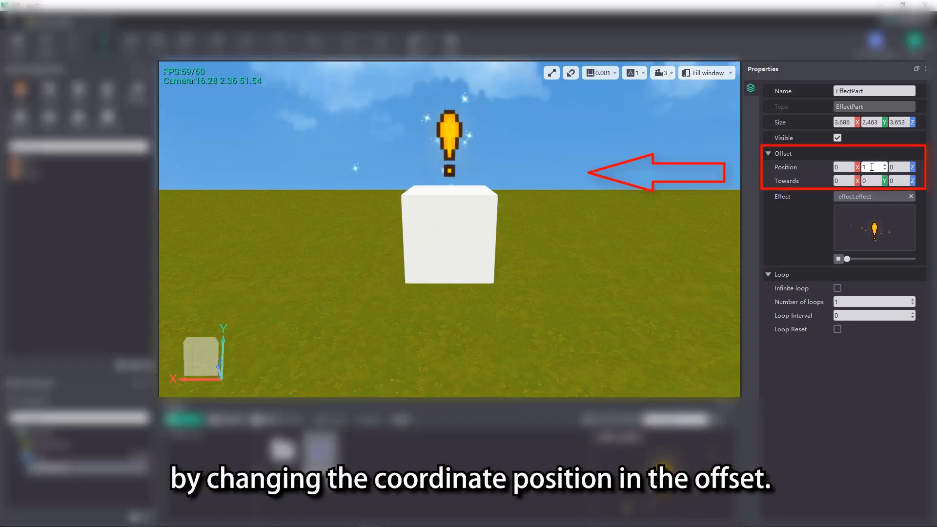
left_click(872, 181)
double_click(872, 180)
type("1")
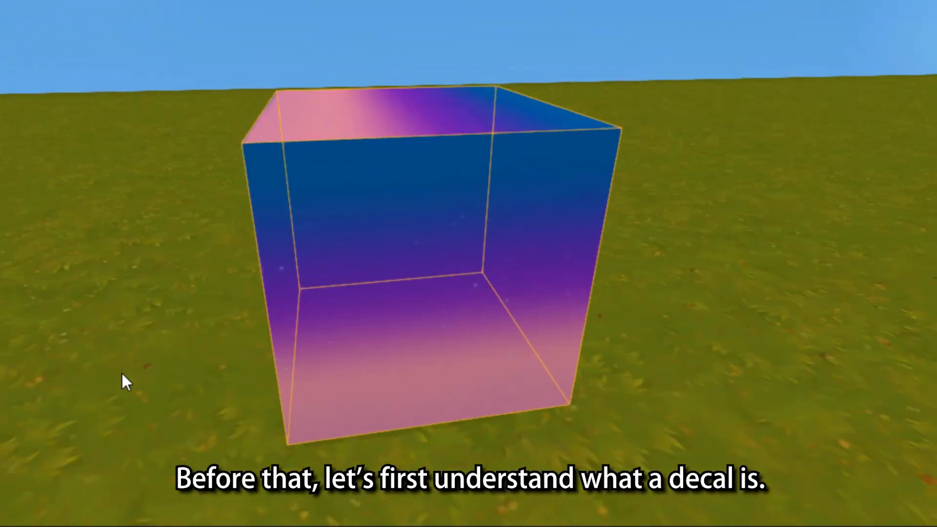
right_click_drag(122, 374, 4, 360)
right_click_drag(2, 371, 657, 369)
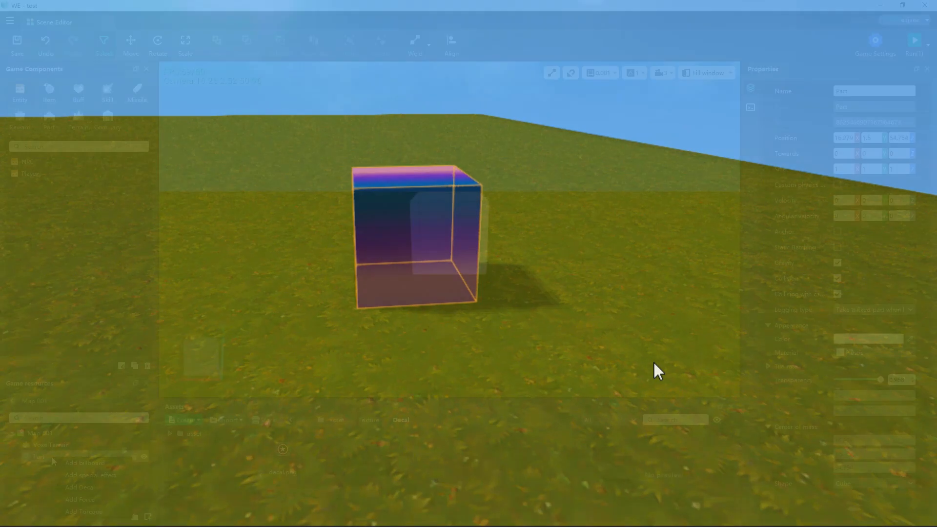
Add a decal to the part using decal.png and bring the decorated face into view.
right_click(53, 458)
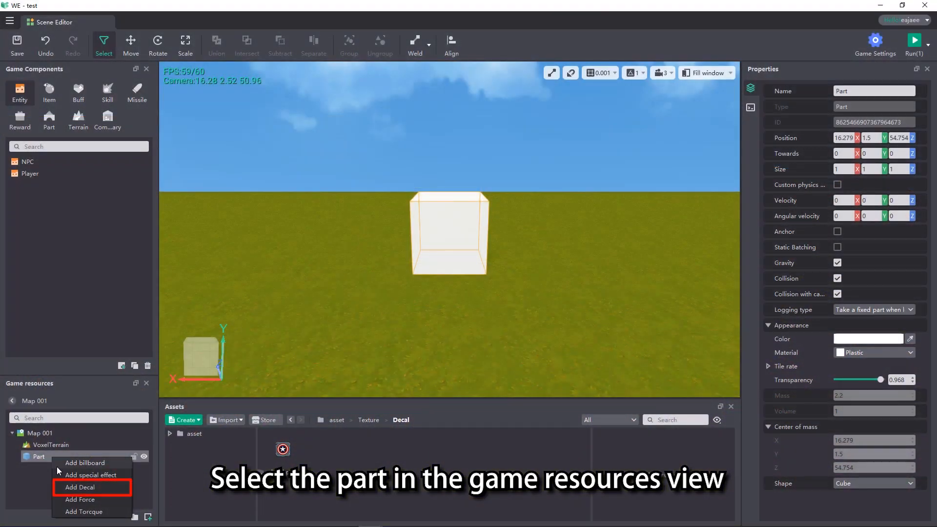
left_click(78, 487)
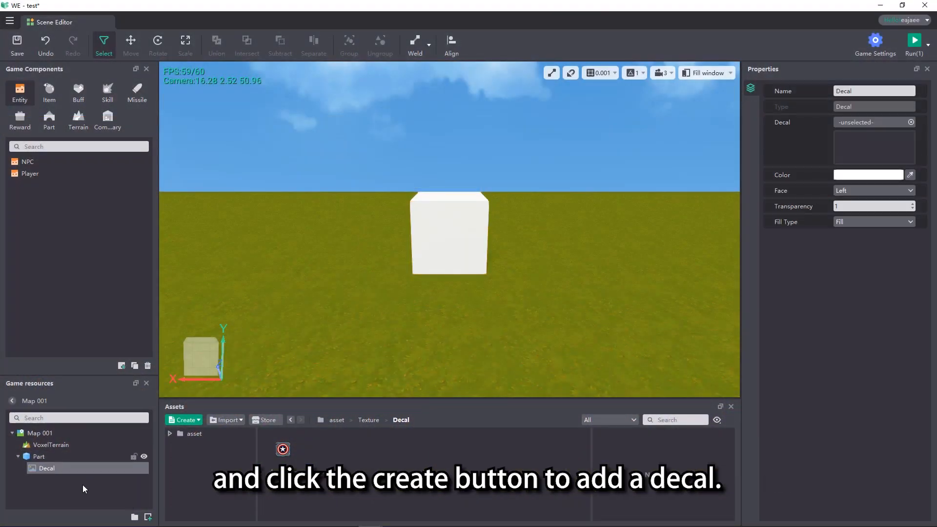
left_click_drag(288, 453, 851, 145)
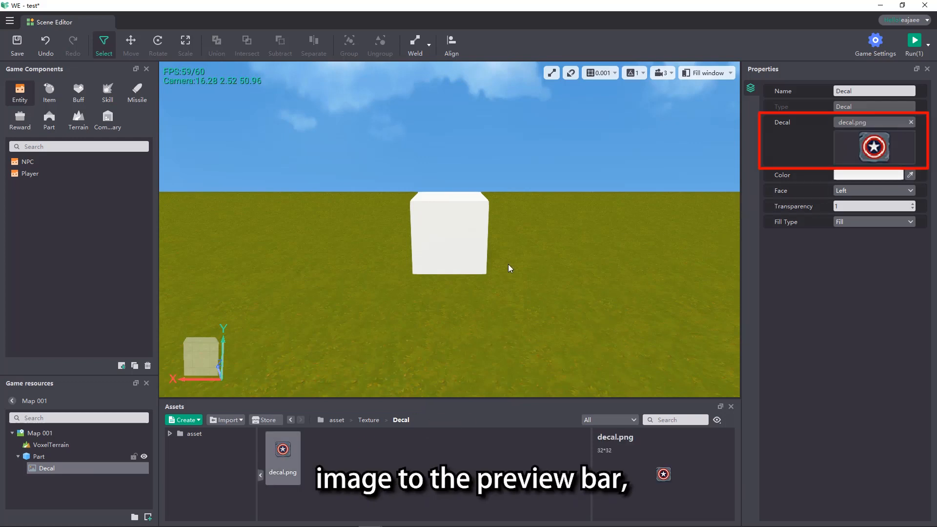
middle_click_drag(400, 282, 484, 279)
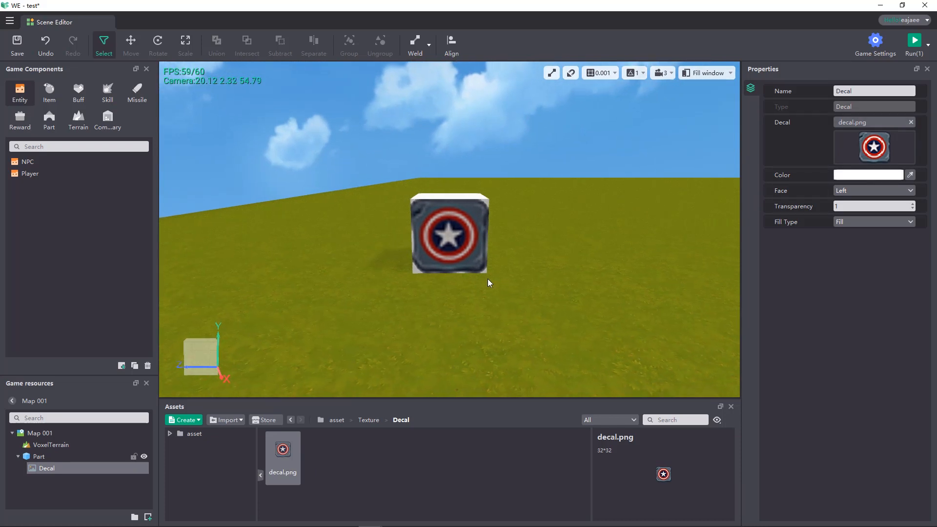
Tint the decal pink-purple with the color #e28aff.
left_click(848, 176)
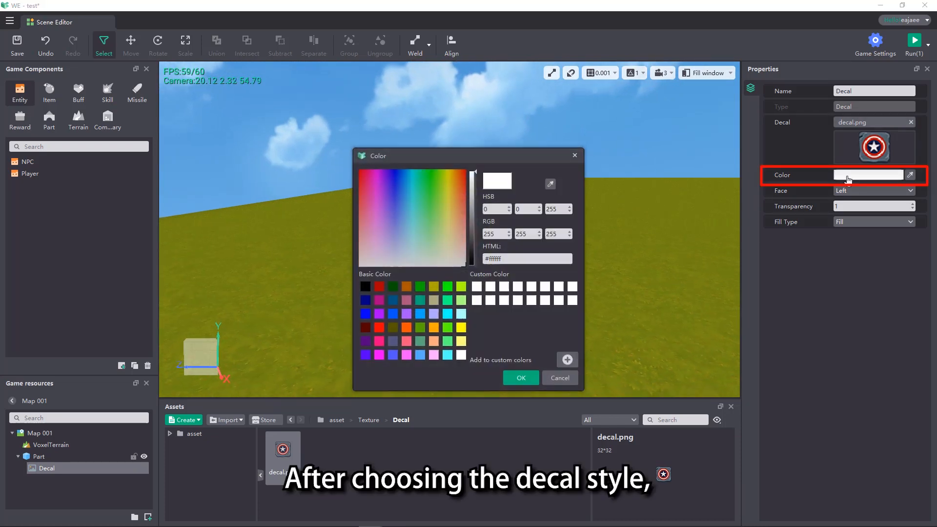
left_click_drag(499, 164, 676, 166)
left_click(617, 236)
left_click(605, 197)
left_click(556, 230)
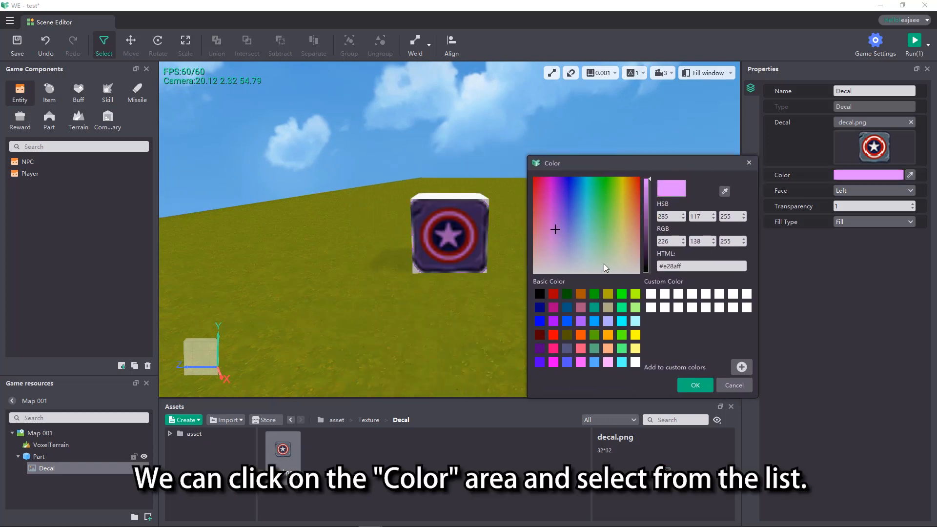
left_click(696, 385)
Sample a grey tone from the screen with the eyedropper as the decal's color.
left_click(911, 175)
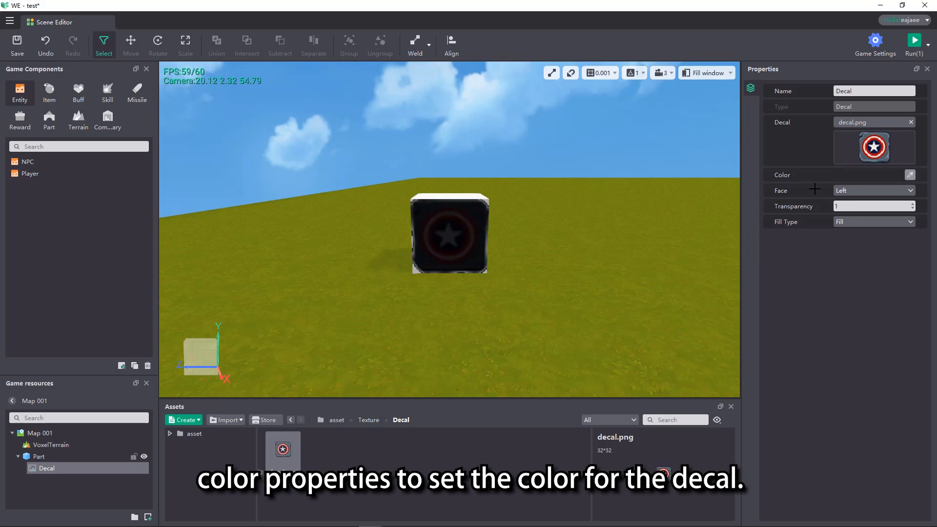
left_click(907, 175)
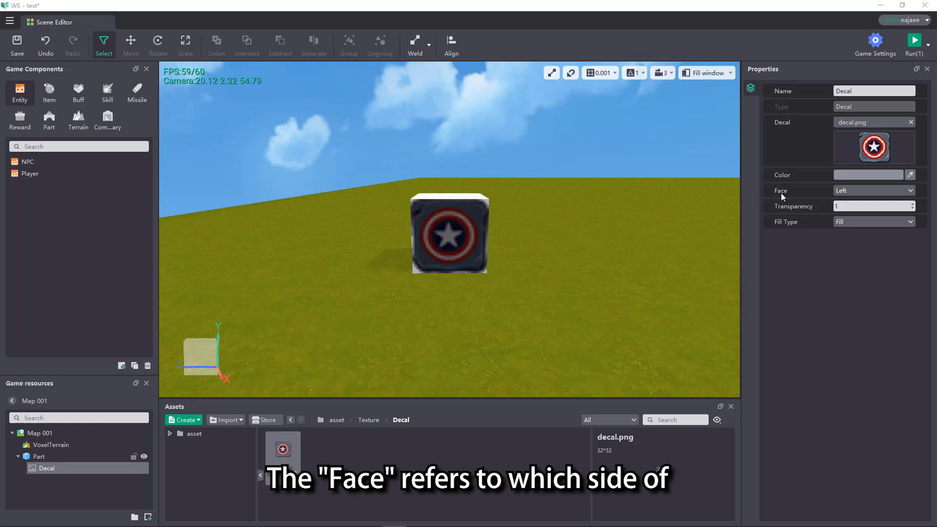
Review the face options available for attaching the decal and examine the different sides of a part.
left_click(848, 190)
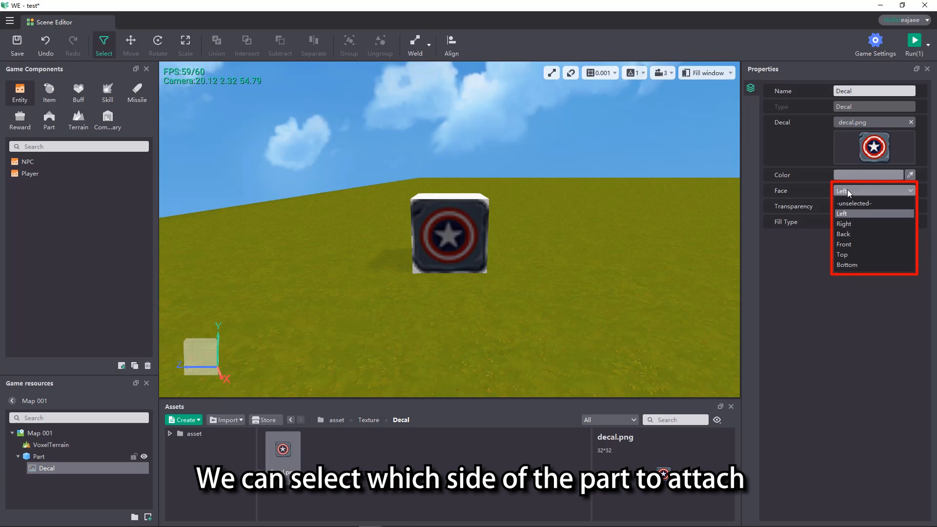
left_click(847, 189)
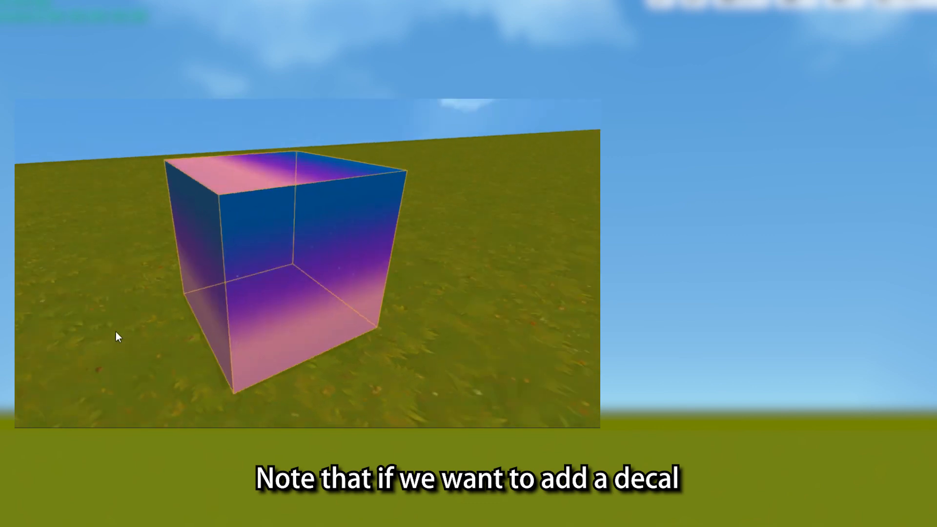
right_click_drag(116, 333, 423, 324)
scroll(423, 324, "down", 5)
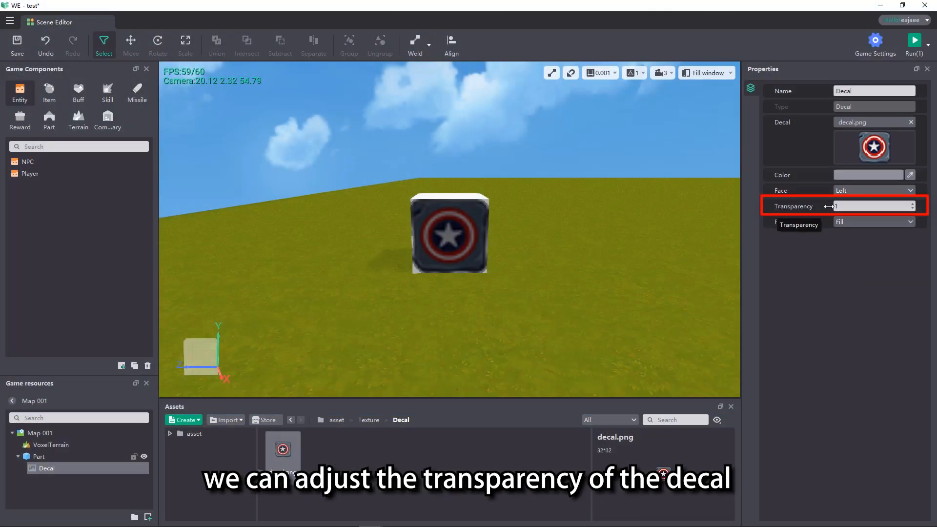
Try transparency values of 0.5 and 0.2 on the decal and settle on 0.8.
left_click(849, 208)
type("0.5")
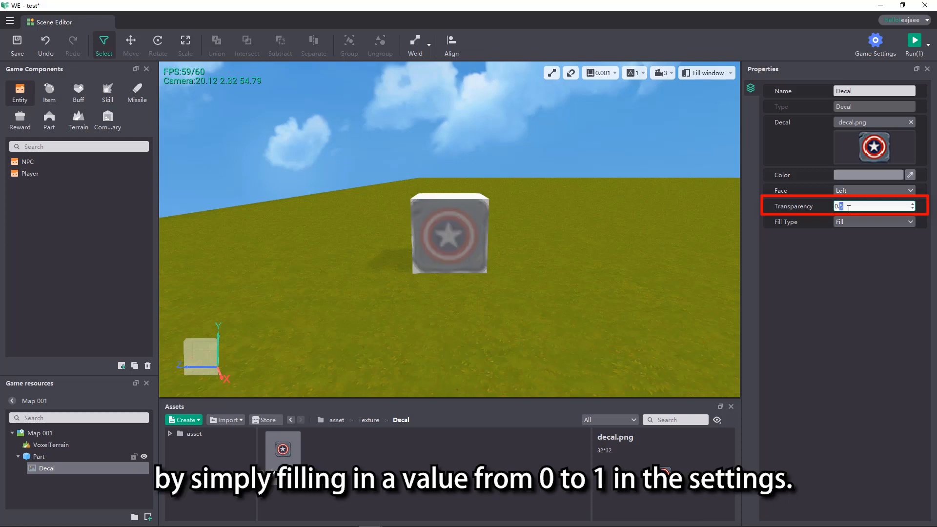
type("8")
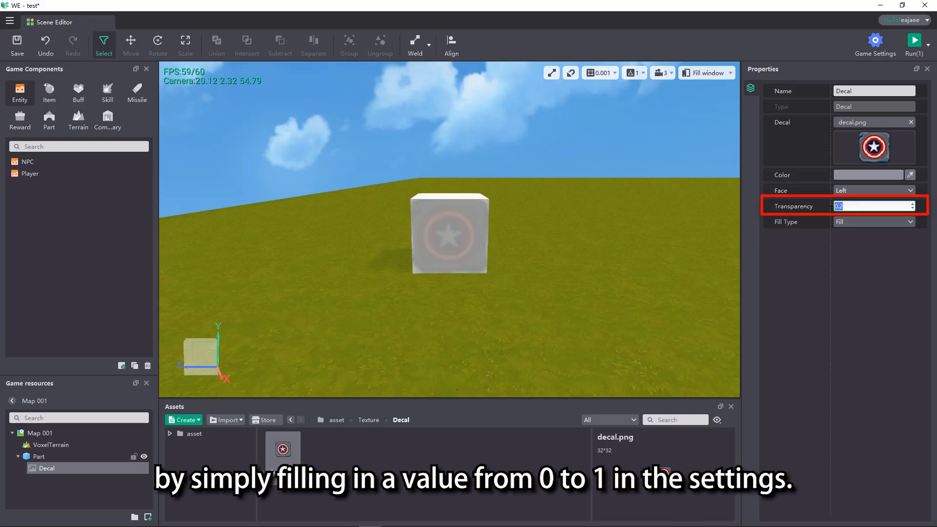
left_click(806, 235)
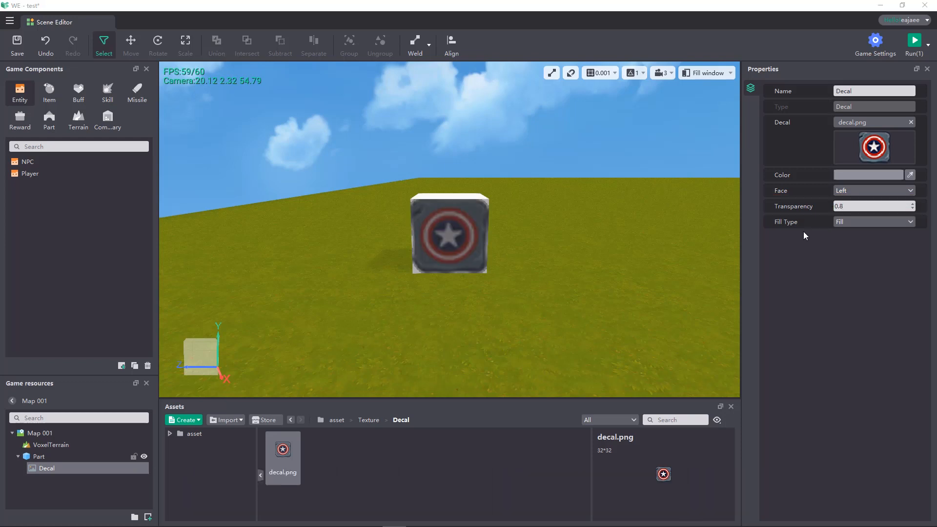
Change the decal's fill type to Tile and expand its offset and number of tiles settings.
left_click(849, 225)
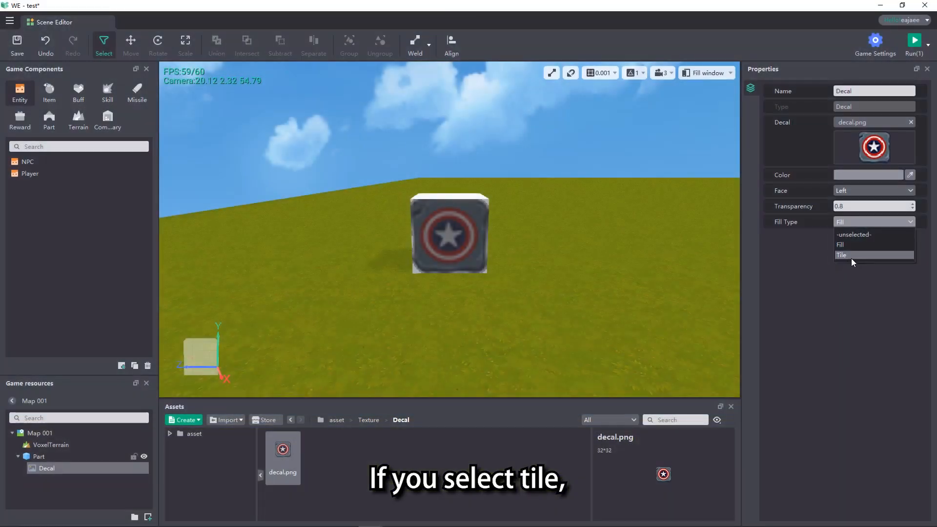
left_click(853, 257)
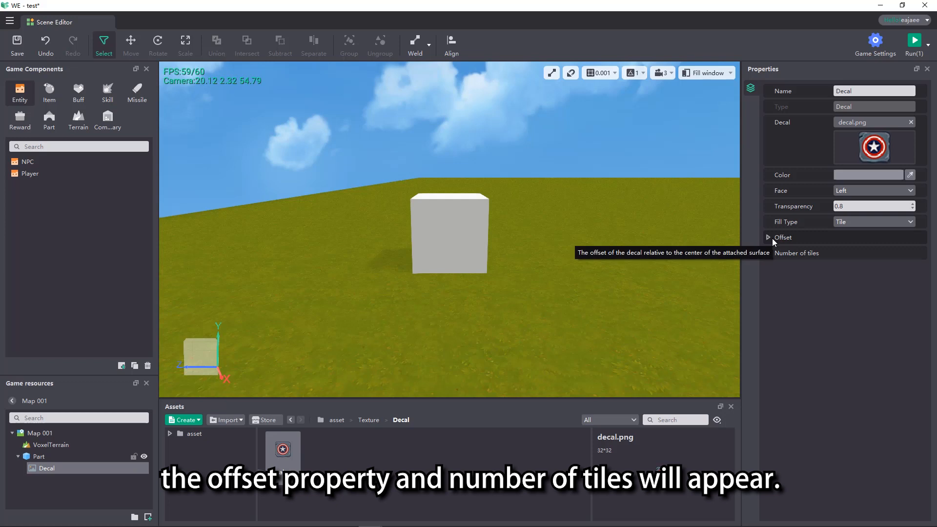
left_click(776, 239)
left_click(772, 282)
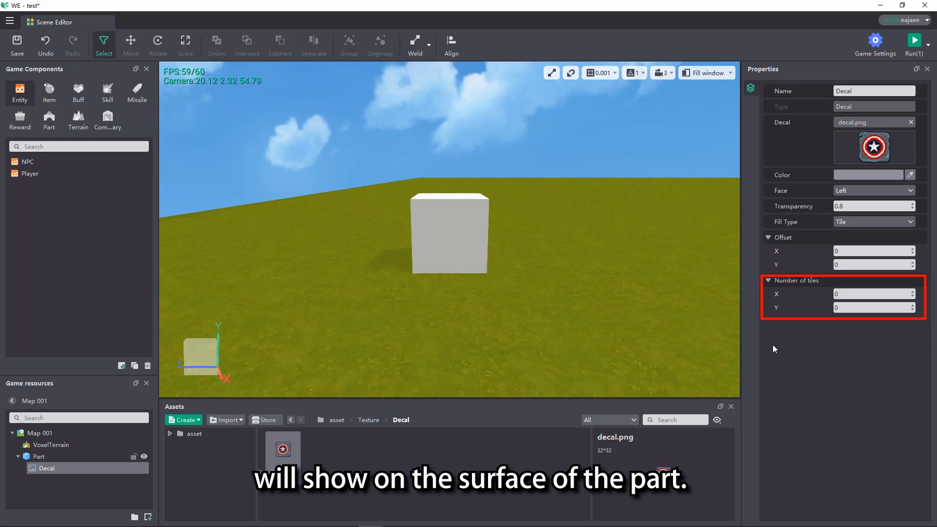
Set the decal's number of tiles to 2 in X and 2 in Y.
double_click(847, 295)
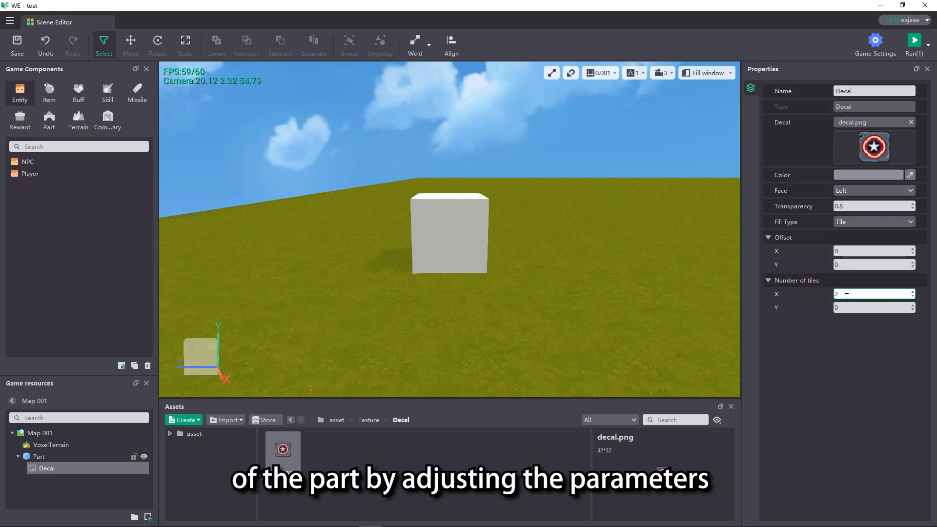
double_click(859, 307)
key("Return")
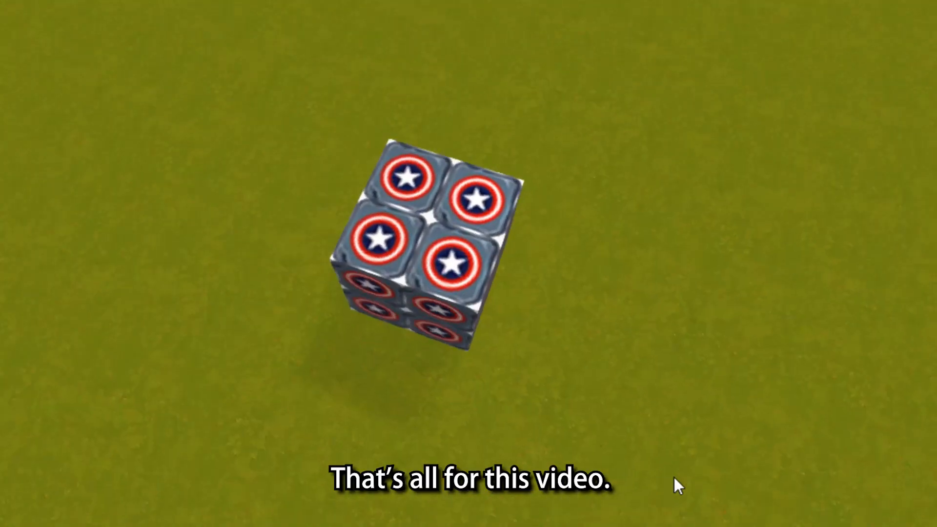
right_click_drag(600, 521, 392, 459)
right_click_drag(448, 450, 935, 398)
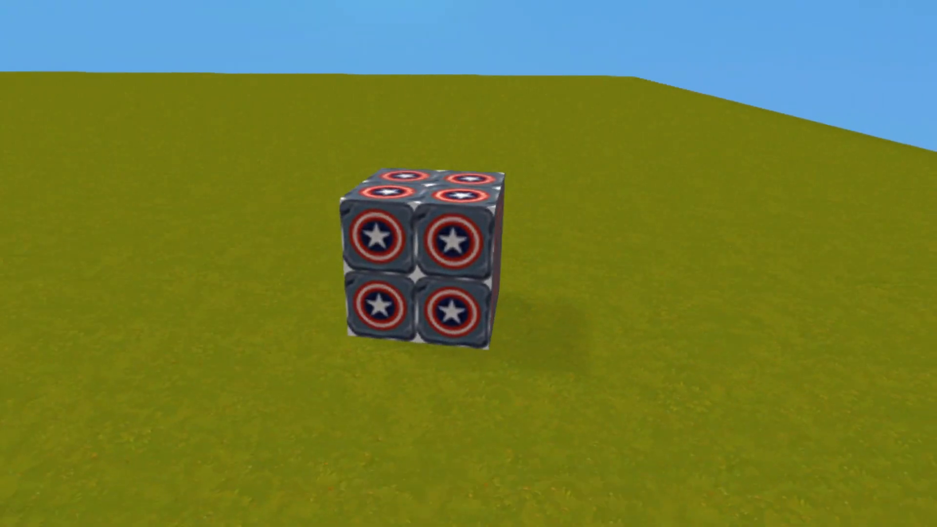